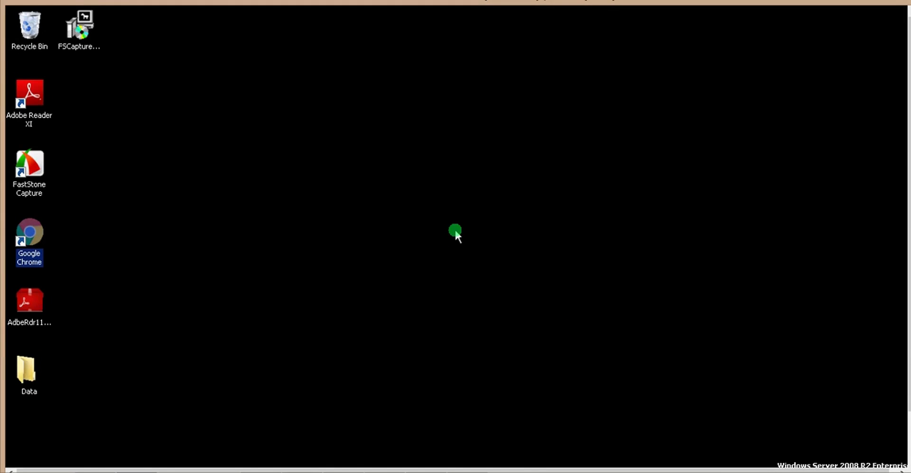
Open Google Chrome and sign in to the Exactor merchant portal with the account number, user name and password
{"action": "double_click", "coordinate": [38, 245]}
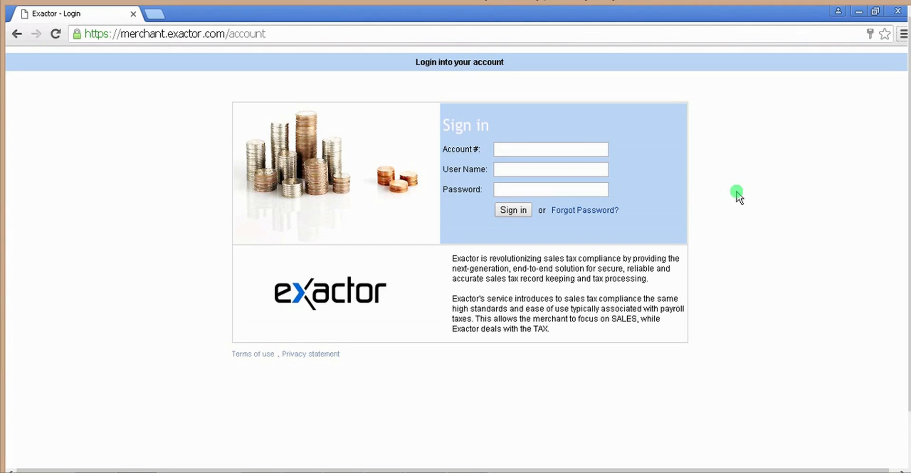
{"action": "left_click", "coordinate": [552, 149]}
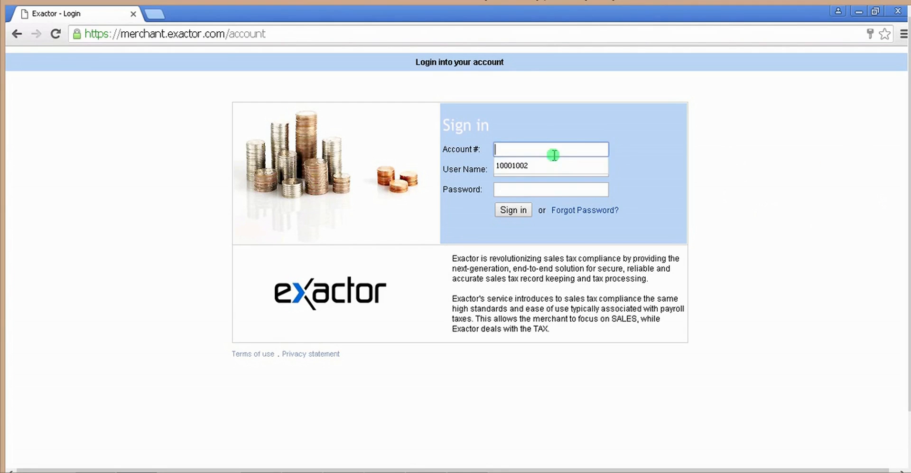
{"action": "left_click", "coordinate": [541, 166]}
{"action": "left_click", "coordinate": [531, 169]}
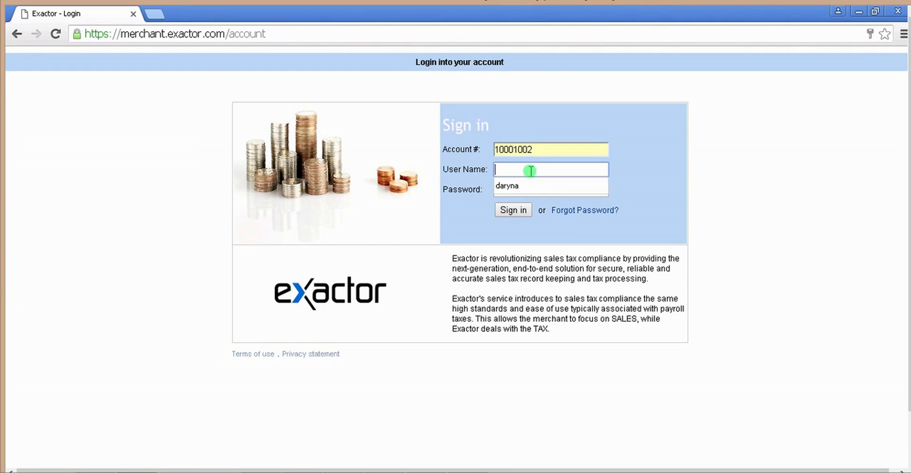
{"action": "left_click", "coordinate": [512, 188]}
{"action": "left_click", "coordinate": [514, 209]}
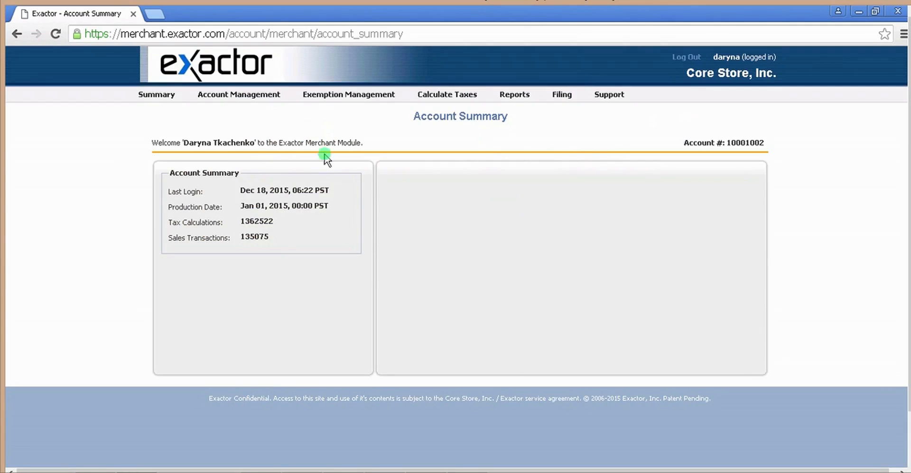
Download the Microsoft Dynamics Great Plains 2013 plug-in from Exactor's Integration Points and Plug-ins page
{"action": "left_click", "coordinate": [233, 95]}
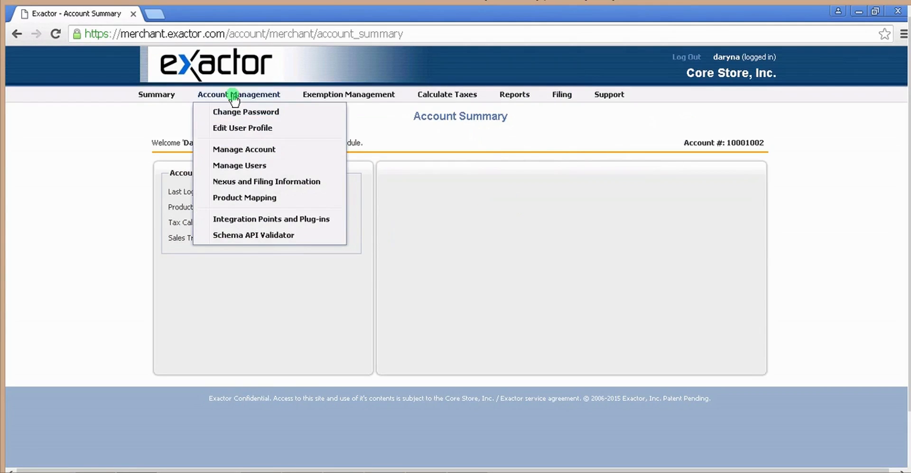
{"action": "left_click", "coordinate": [326, 221]}
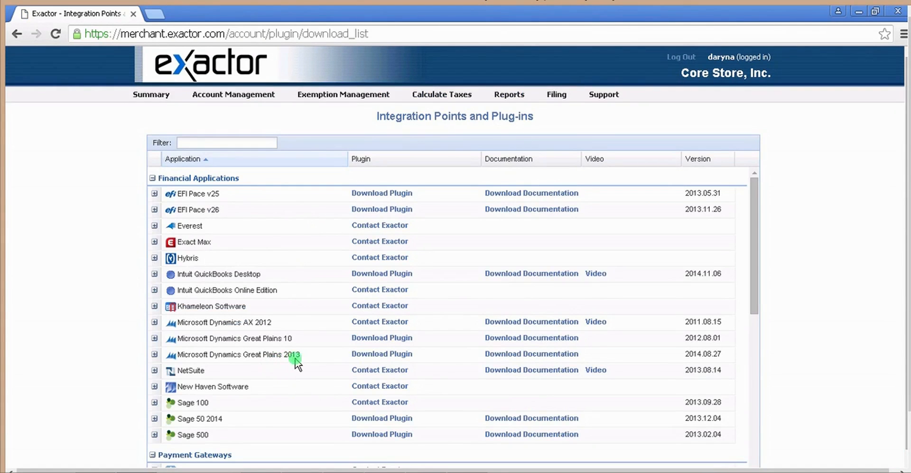
{"action": "left_click", "coordinate": [378, 354]}
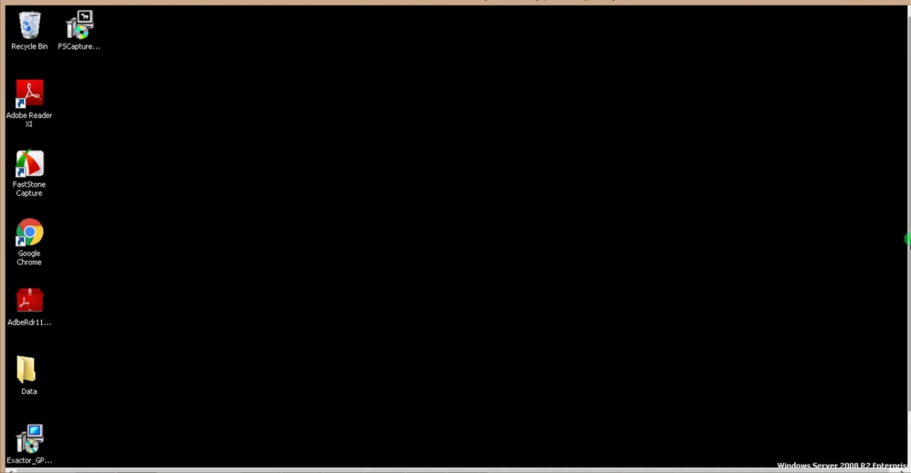
Check which applications are running in Windows Task Manager, then close it
{"action": "left_click_drag", "start_coordinate": [908, 236], "coordinate": [909, 285]}
{"action": "right_click", "coordinate": [422, 457]}
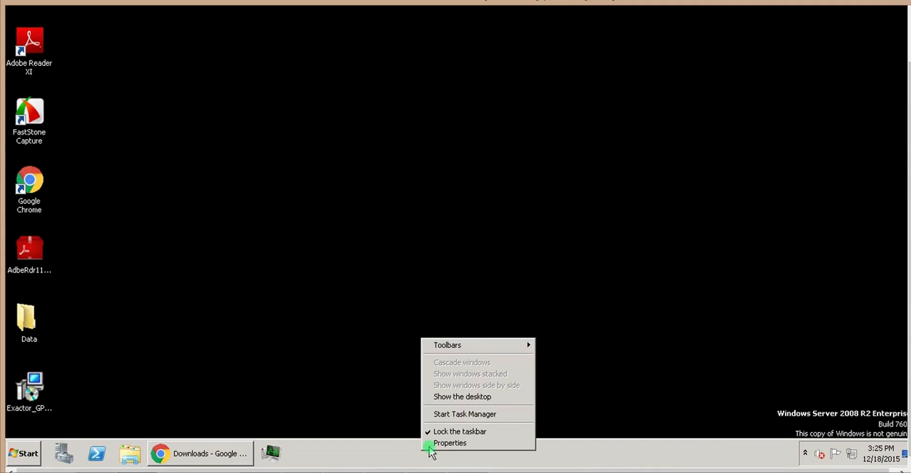
{"action": "left_click", "coordinate": [458, 412]}
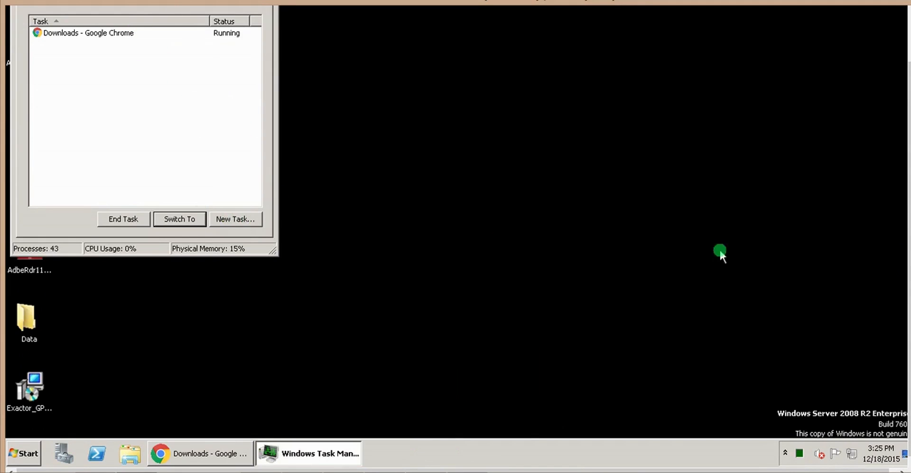
{"action": "left_click_drag", "start_coordinate": [908, 345], "coordinate": [909, 289]}
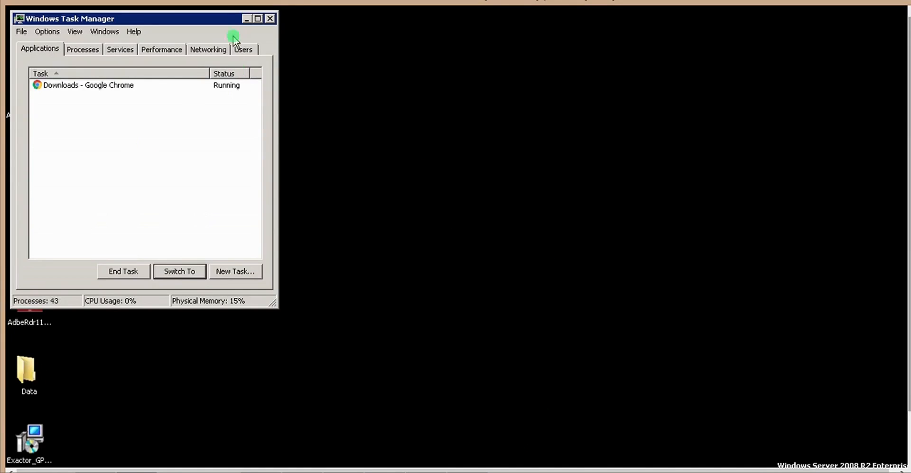
{"action": "left_click", "coordinate": [270, 18]}
Install the Exactor plug-in for Everyone in C:\Program Files (x86)\Microsoft Dynamics\GP2013\AddIns\ using the downloaded installer
{"action": "double_click", "coordinate": [31, 439]}
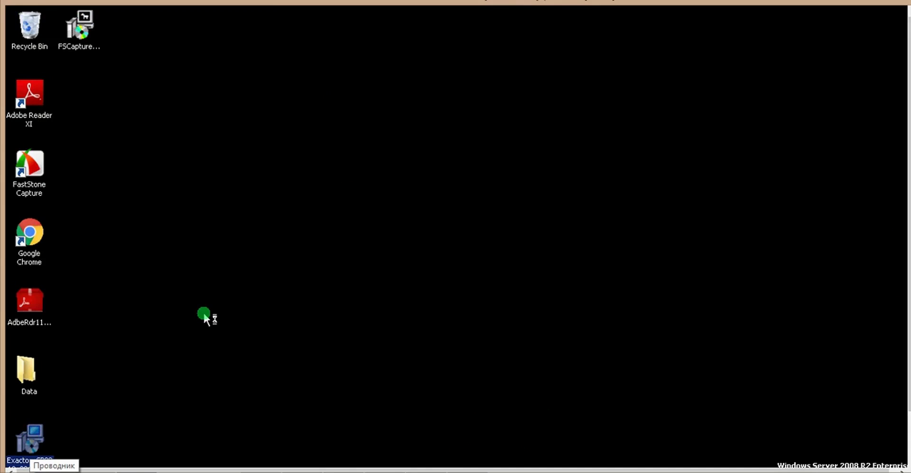
{"action": "left_click", "coordinate": [498, 265]}
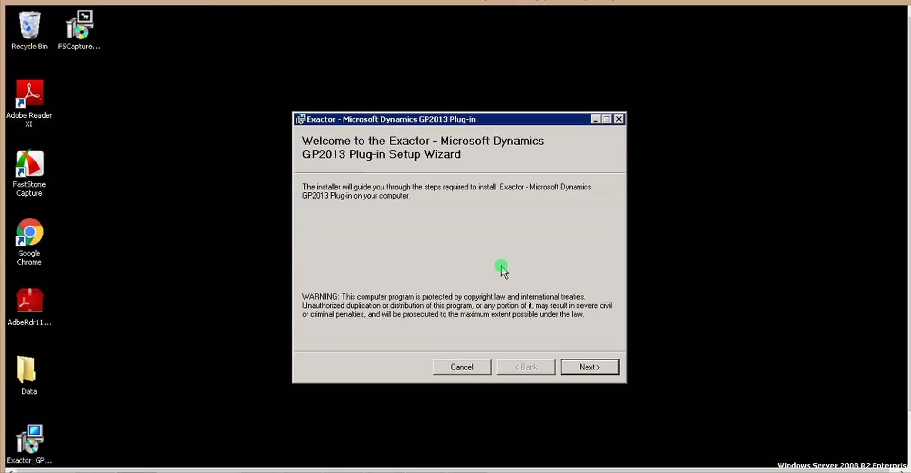
{"action": "left_click", "coordinate": [581, 368]}
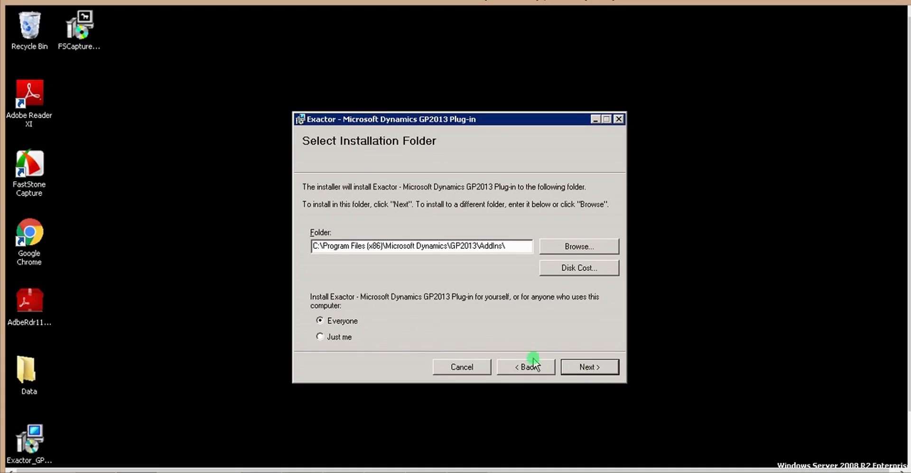
{"action": "left_click", "coordinate": [576, 370]}
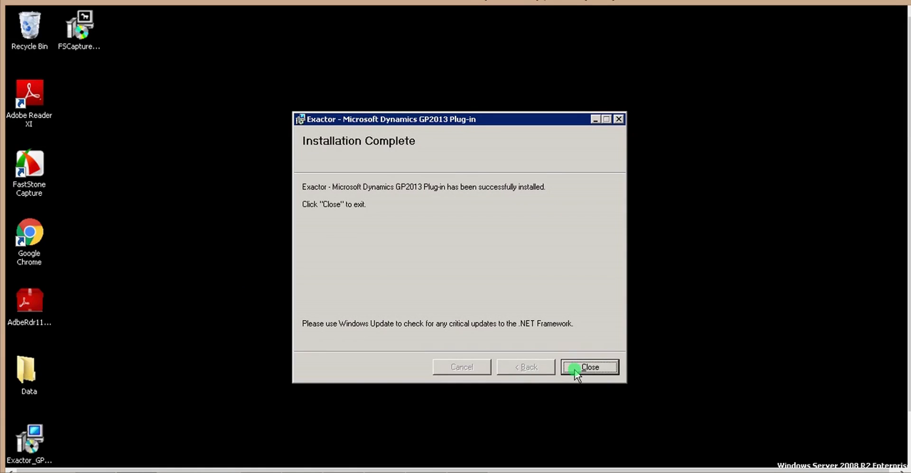
{"action": "left_click", "coordinate": [589, 368]}
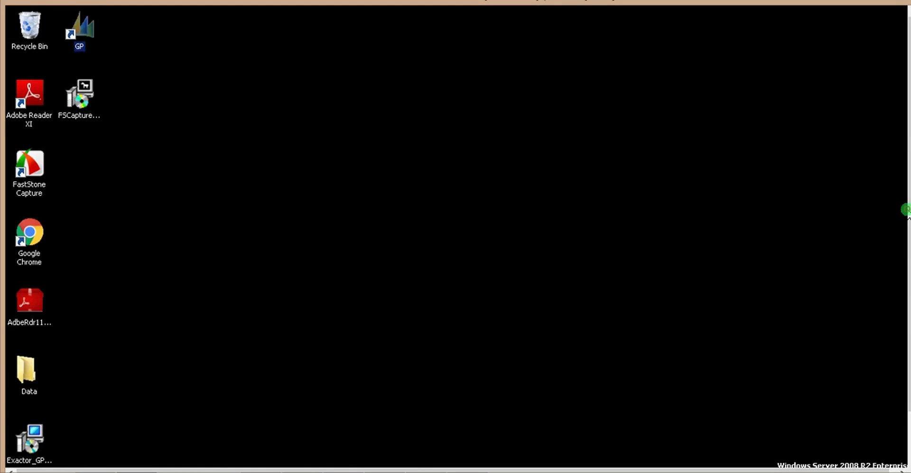
Launch Microsoft Dynamics GP 2013 and log in as LESSONUSER1 with the account password
{"action": "left_click", "coordinate": [896, 352]}
{"action": "left_click_drag", "start_coordinate": [909, 309], "coordinate": [909, 357]}
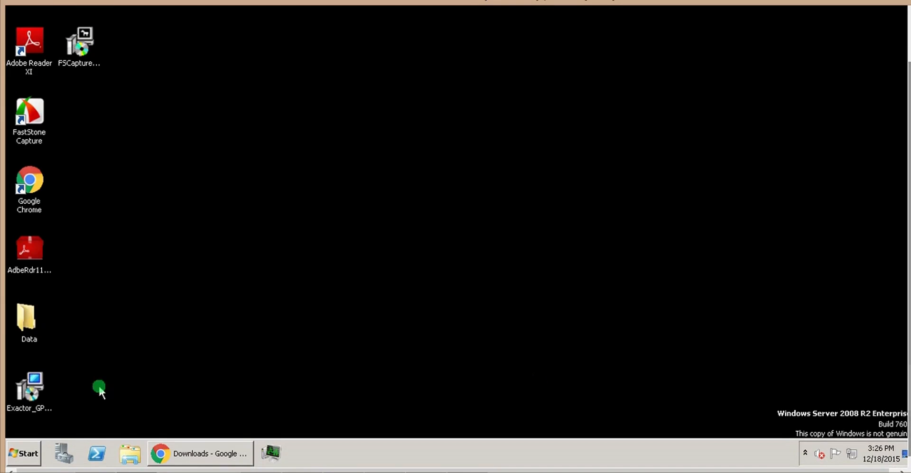
{"action": "left_click", "coordinate": [14, 456]}
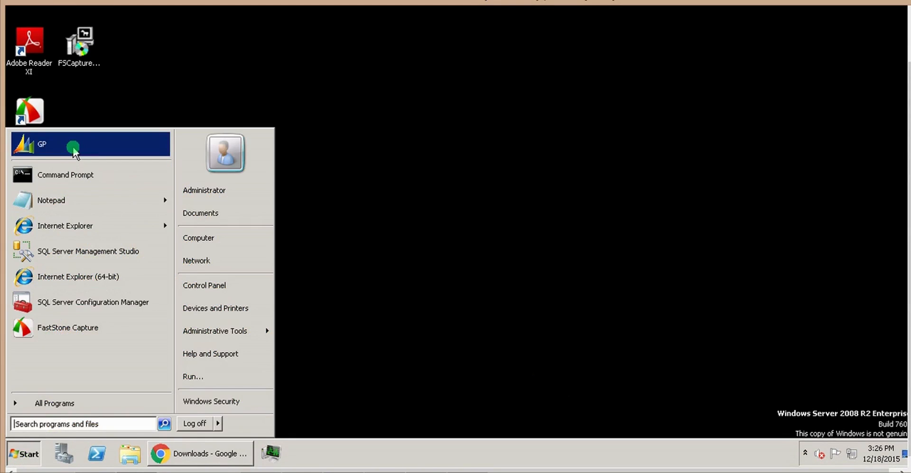
{"action": "left_click", "coordinate": [72, 145]}
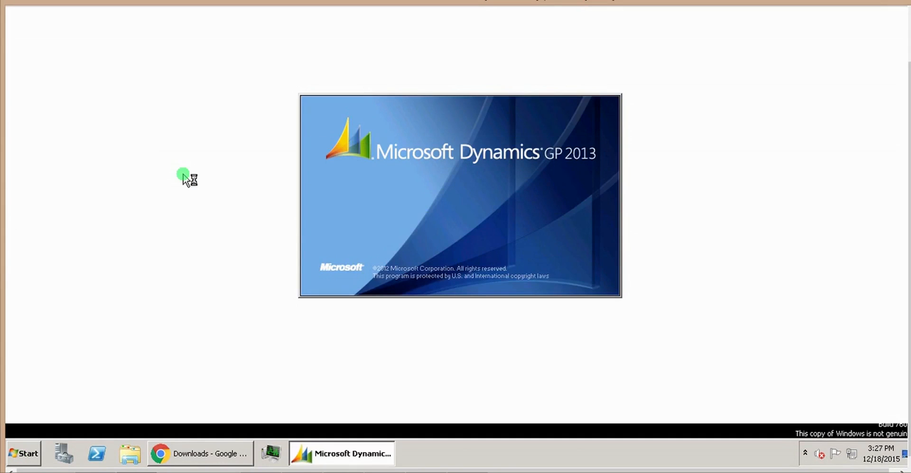
{"action": "left_click", "coordinate": [539, 244]}
{"action": "type", "text": "***"}
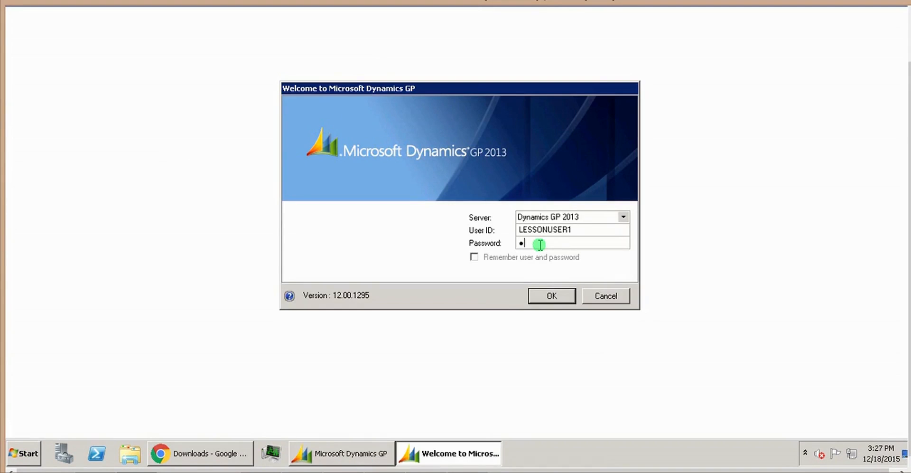
{"action": "type", "text": "******"}
{"action": "key", "text": "Return"}
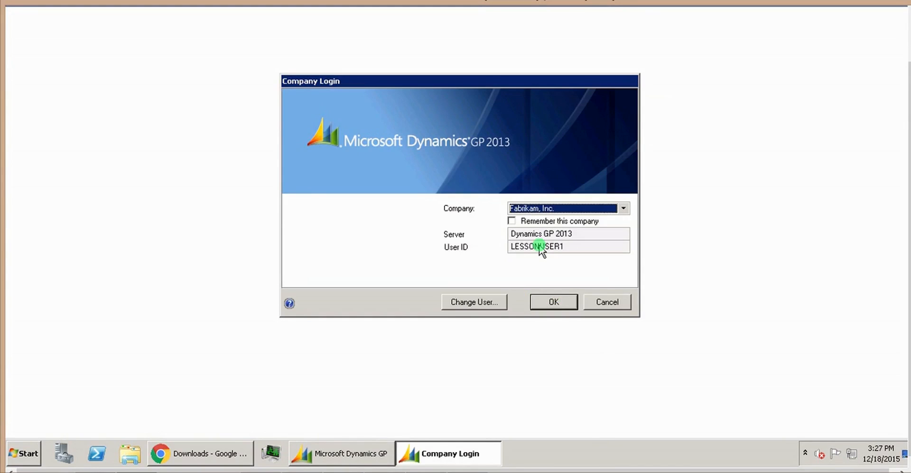
Go back to the user login, log in again as LESSONUSER1 and open the company Fabrikam, Inc
{"action": "left_click", "coordinate": [475, 302]}
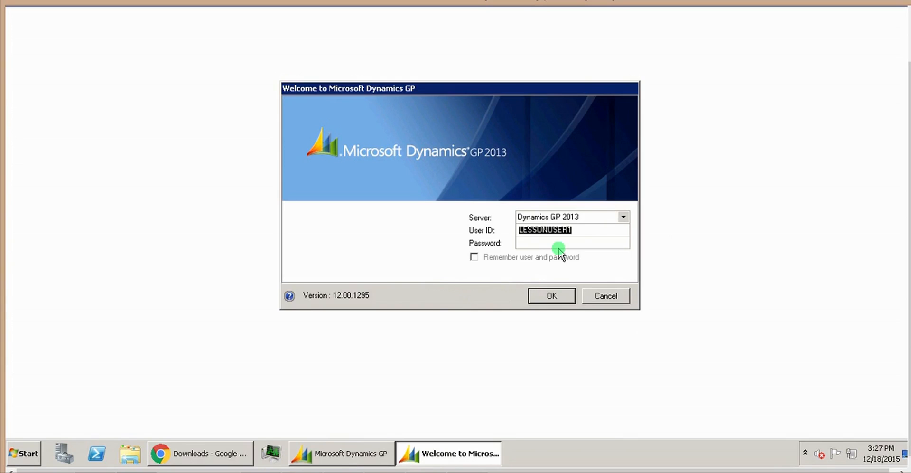
{"action": "key", "text": "Return"}
{"action": "left_click", "coordinate": [624, 207]}
{"action": "left_click", "coordinate": [568, 220]}
{"action": "left_click", "coordinate": [566, 302]}
{"action": "left_click", "coordinate": [464, 237]}
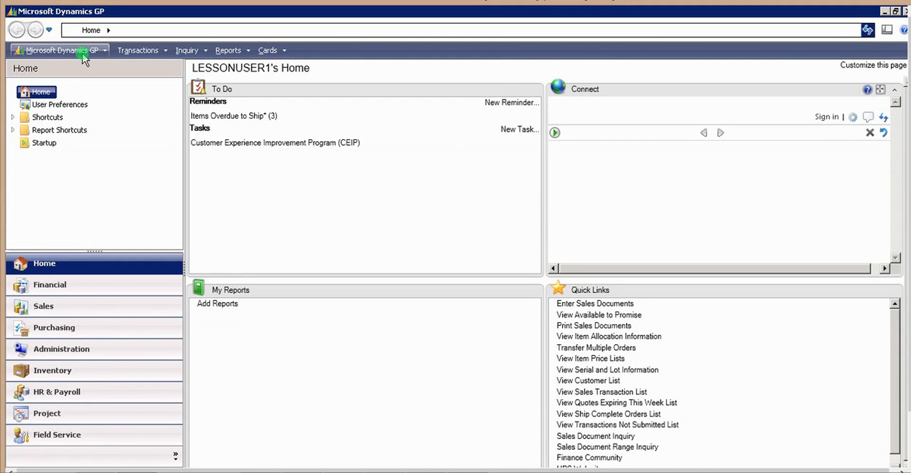
Open the Exactor Account setup window from the company's Tax Schedule Maintenance
{"action": "left_click", "coordinate": [82, 52]}
{"action": "mouse_move", "coordinate": [76, 116]}
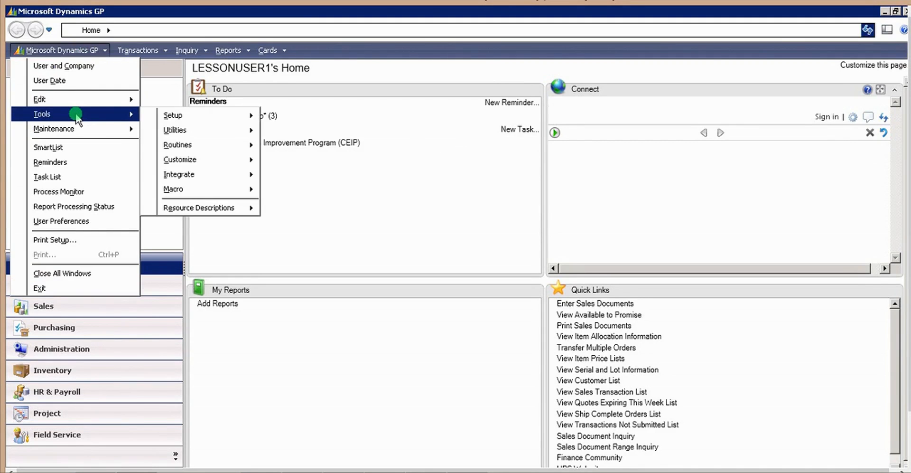
{"action": "mouse_move", "coordinate": [172, 117]}
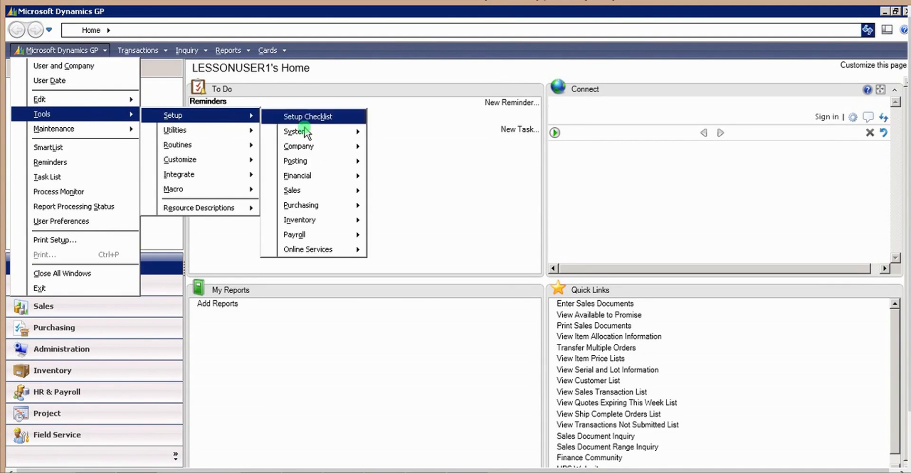
{"action": "mouse_move", "coordinate": [308, 148]}
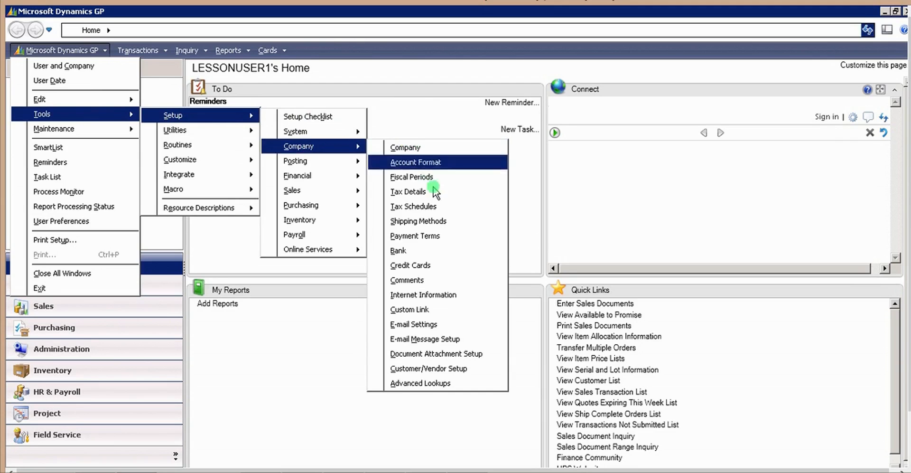
{"action": "left_click", "coordinate": [449, 207]}
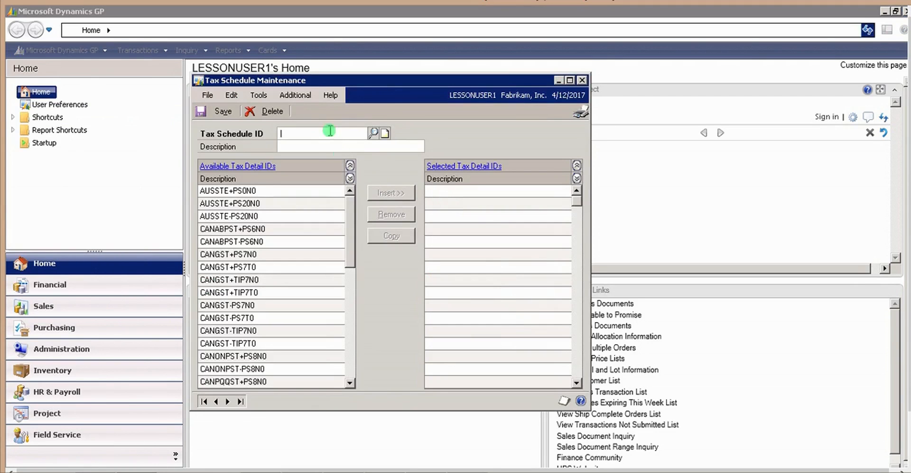
{"action": "left_click", "coordinate": [303, 97]}
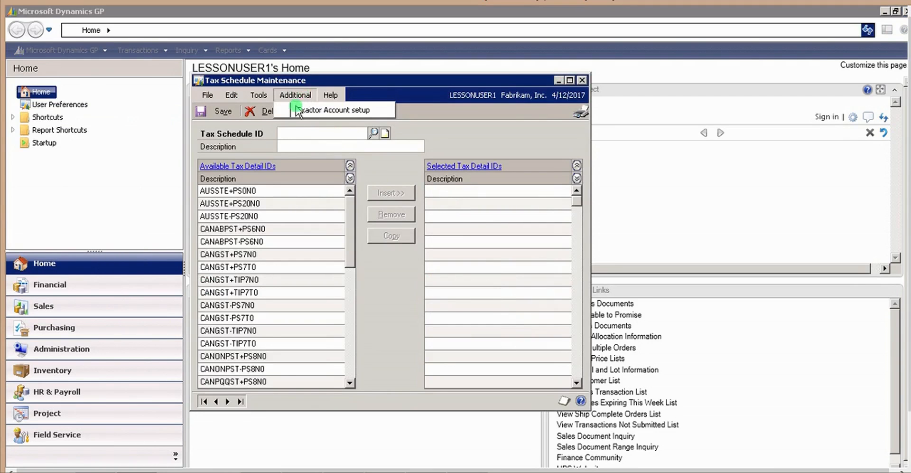
{"action": "left_click", "coordinate": [295, 108]}
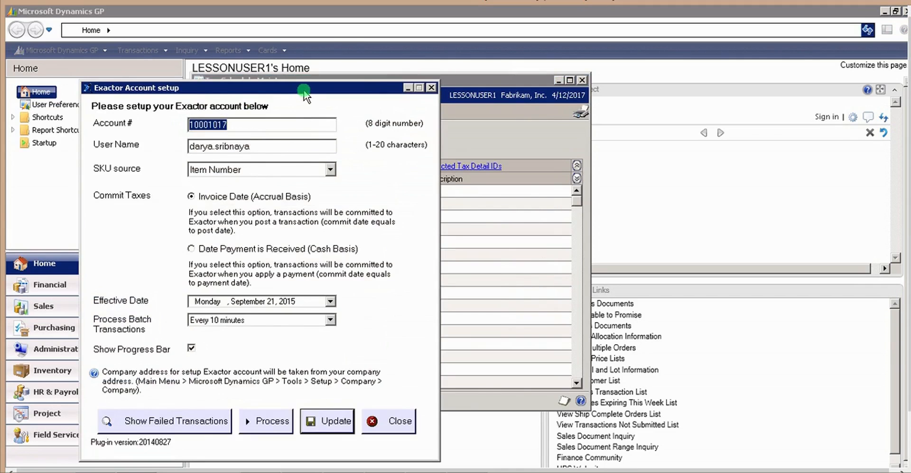
{"action": "left_click_drag", "start_coordinate": [304, 88], "coordinate": [360, 71]}
Review the Exactor account number, user name, SKU source options, effective date calendar and batch transaction processing intervals
{"action": "left_click", "coordinate": [317, 109]}
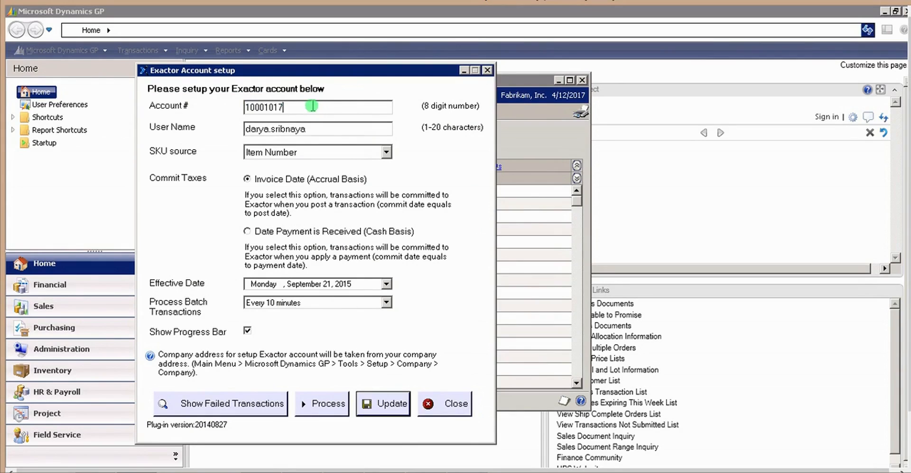
{"action": "left_click", "coordinate": [317, 130]}
{"action": "left_click", "coordinate": [386, 152]}
{"action": "left_click", "coordinate": [387, 152]}
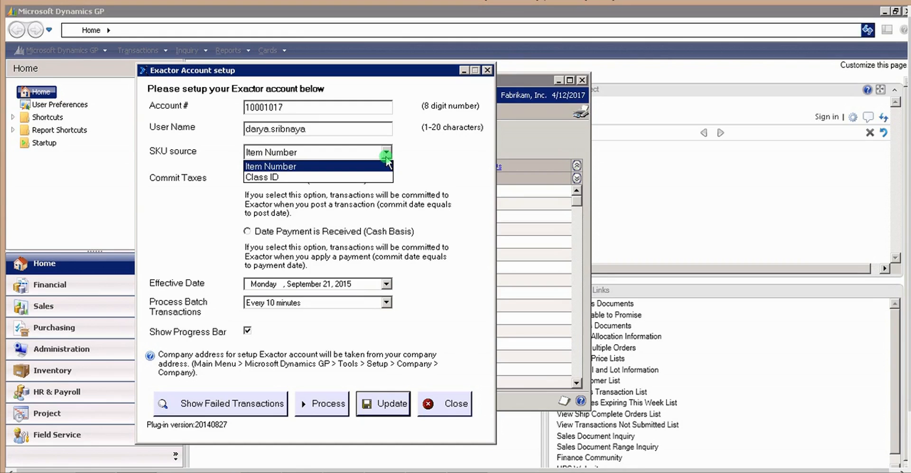
{"action": "left_click", "coordinate": [386, 159]}
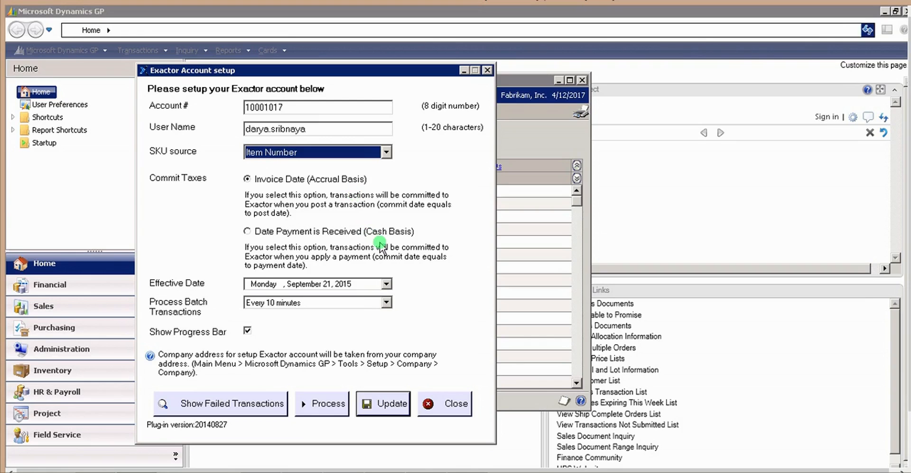
{"action": "left_click", "coordinate": [386, 284]}
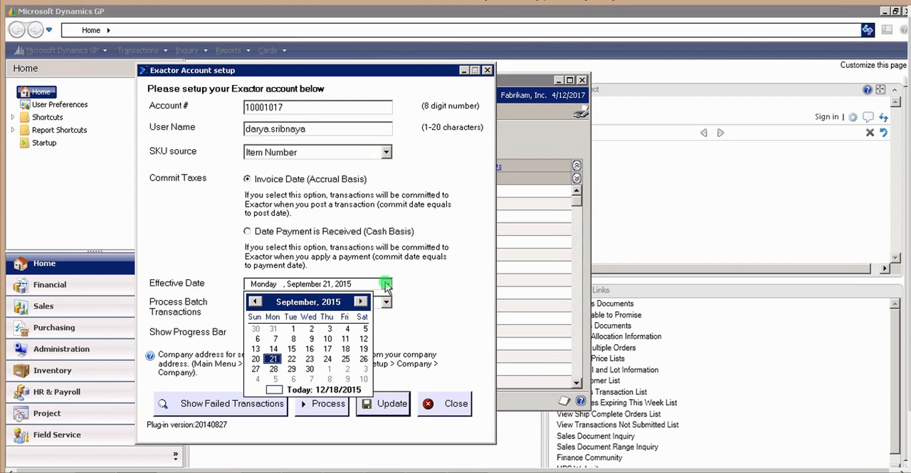
{"action": "left_click", "coordinate": [418, 286]}
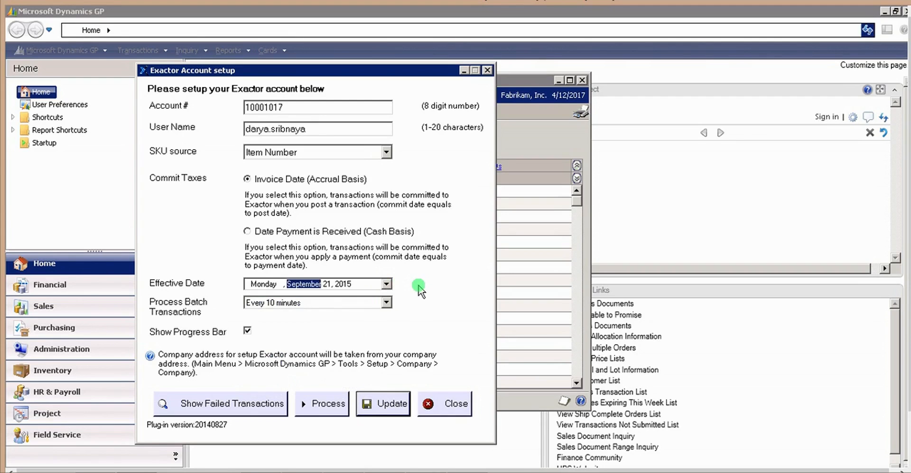
{"action": "left_click", "coordinate": [388, 302]}
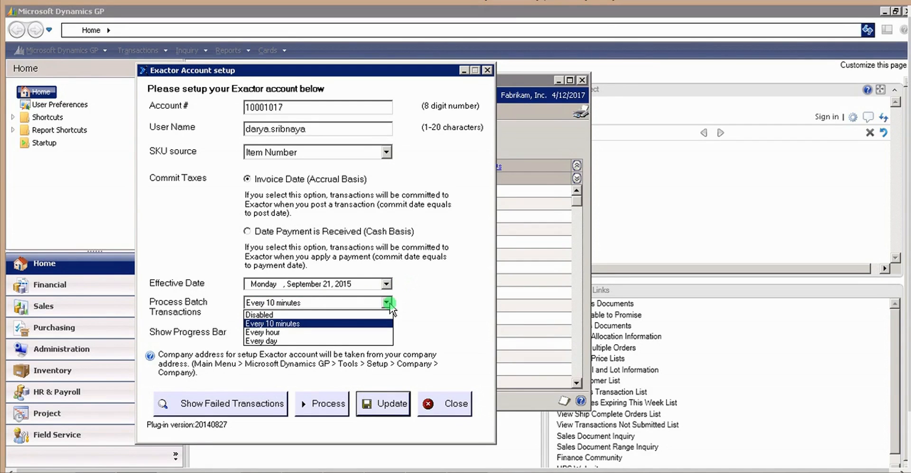
{"action": "left_click", "coordinate": [427, 317]}
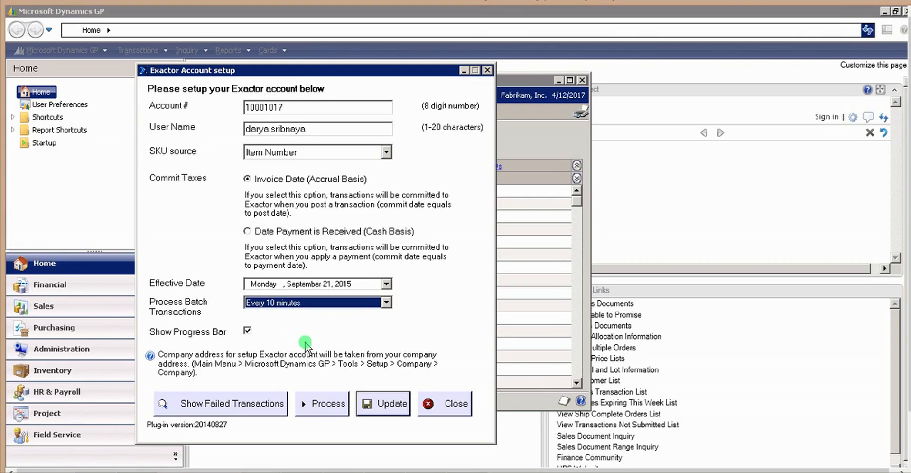
Save the Exactor account configuration and open the list of failed transactions
{"action": "left_click", "coordinate": [323, 413]}
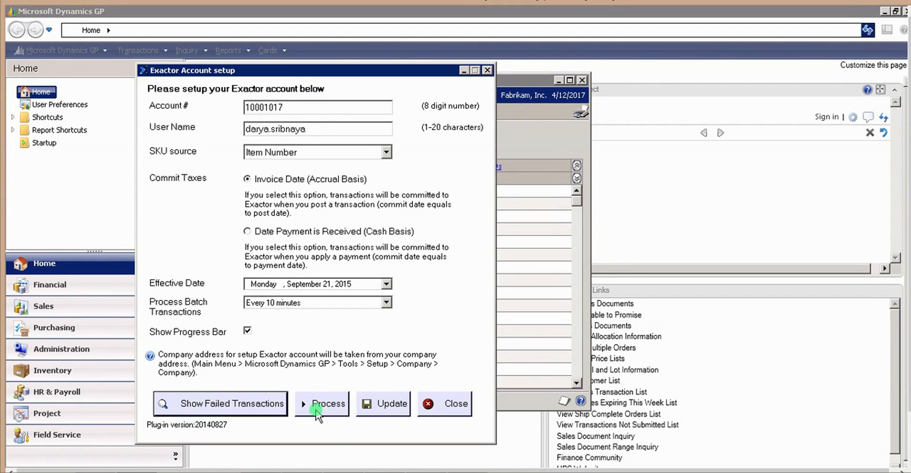
{"action": "left_click", "coordinate": [391, 411]}
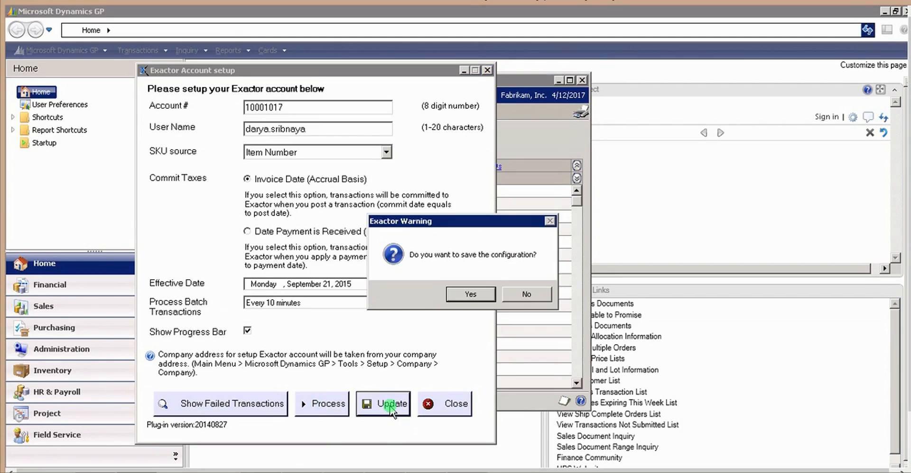
{"action": "left_click", "coordinate": [458, 296]}
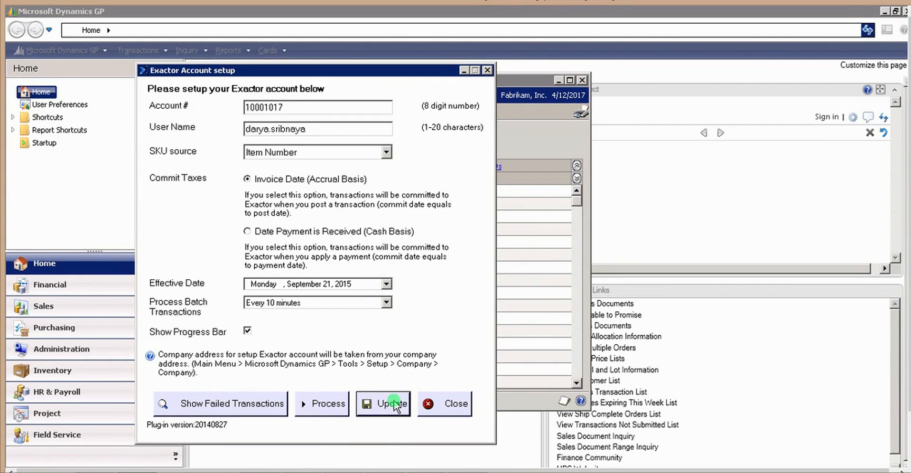
{"action": "left_click", "coordinate": [254, 409]}
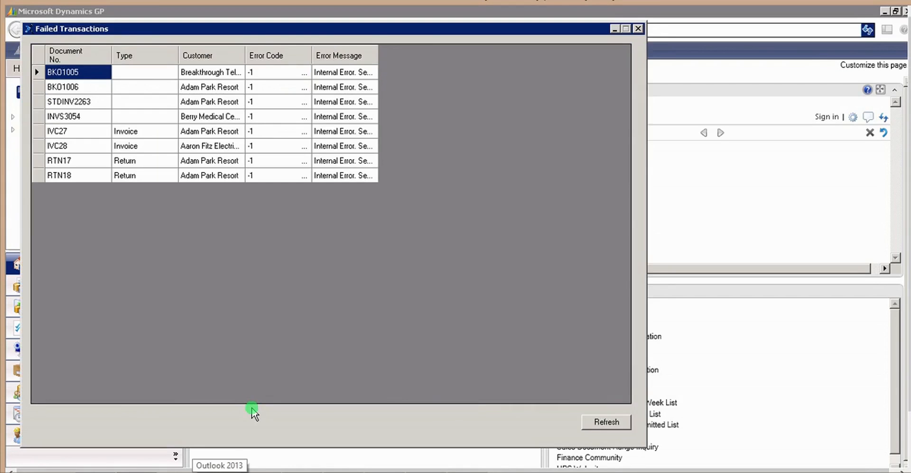